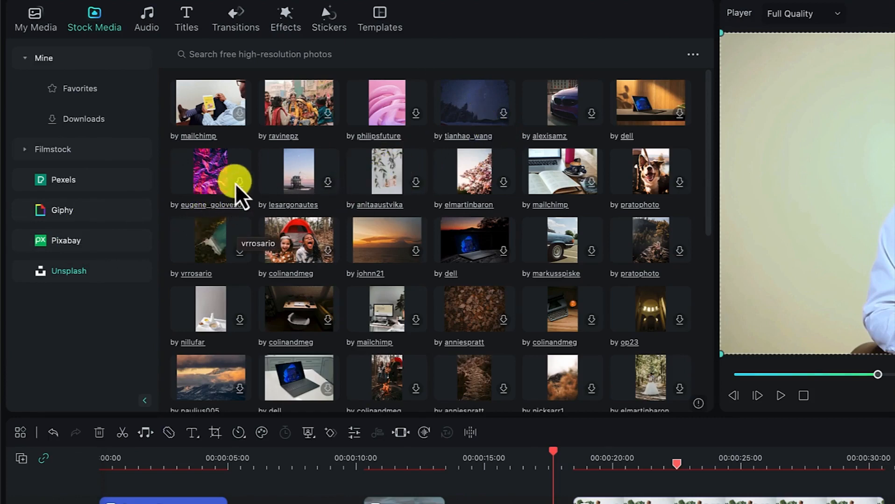
Search the Pexels stock library for "happy child" and switch the results to photos
click(266, 55)
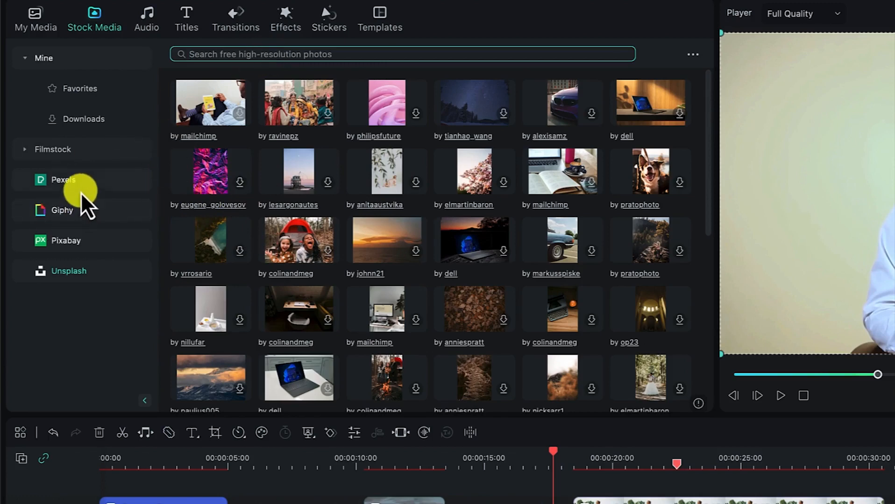
click(75, 178)
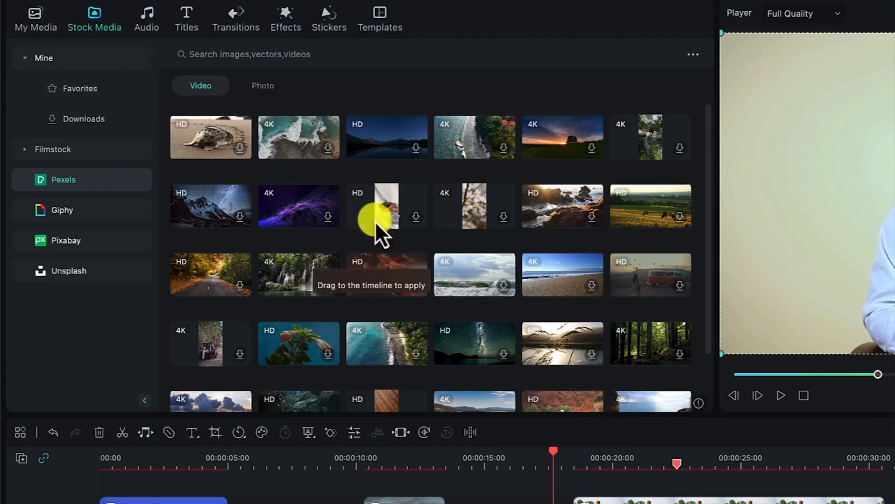
click(313, 56)
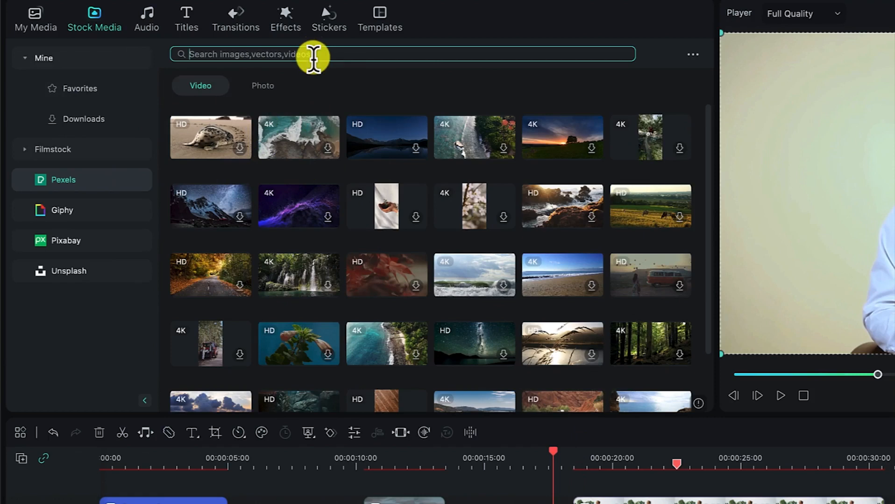
text(happy c)
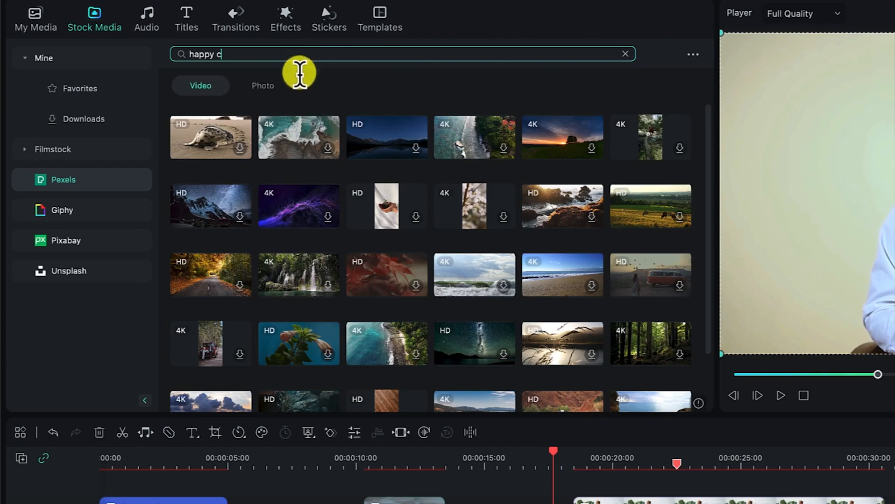
text(hild)
key(Return)
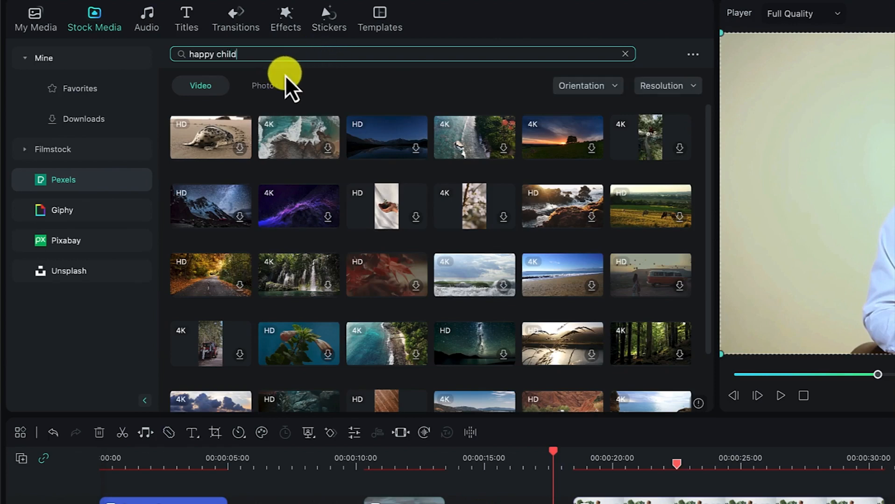
click(66, 177)
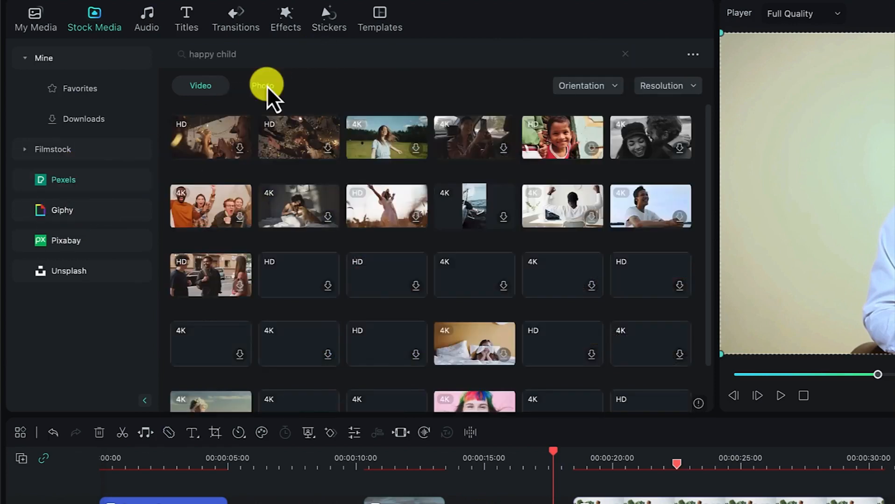
click(266, 86)
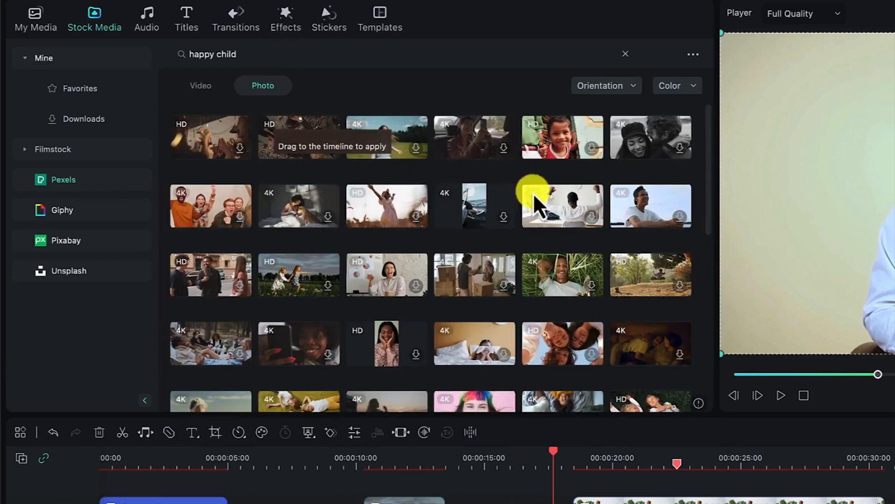
Download the HD clip of the smiling child in the pink shirt at maximum resolution and insert it into the timeline at the playhead
click(592, 148)
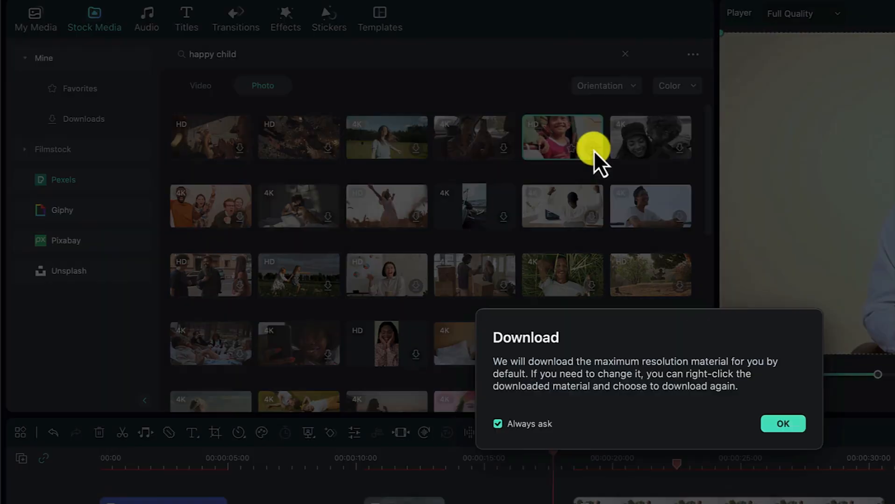
click(779, 426)
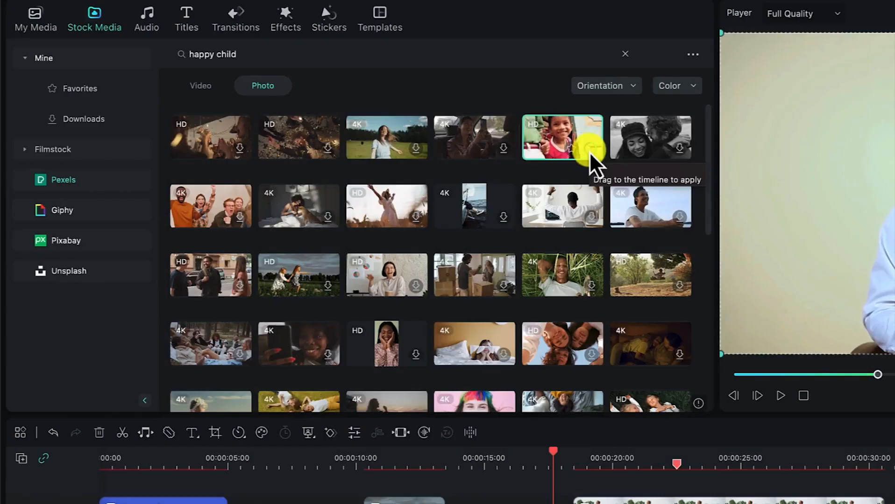
click(587, 148)
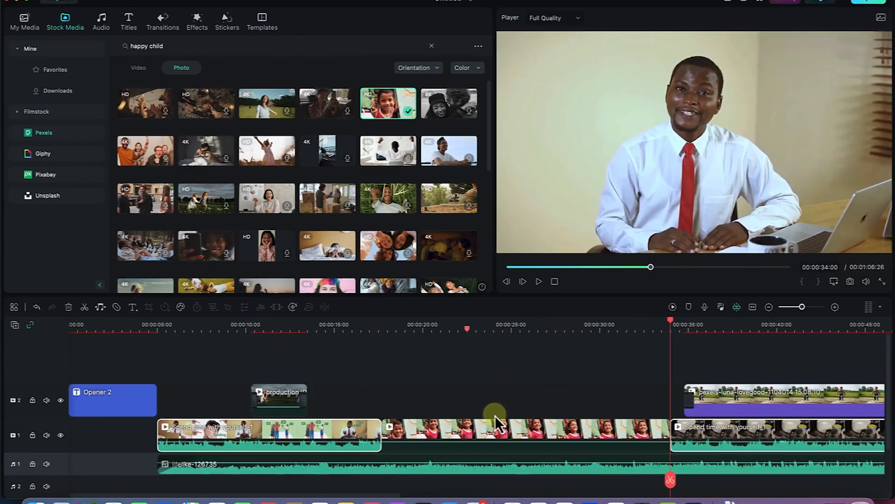
Undo the clip's insertion in the middle of the timeline and add it after the last clip instead
key(super+z)
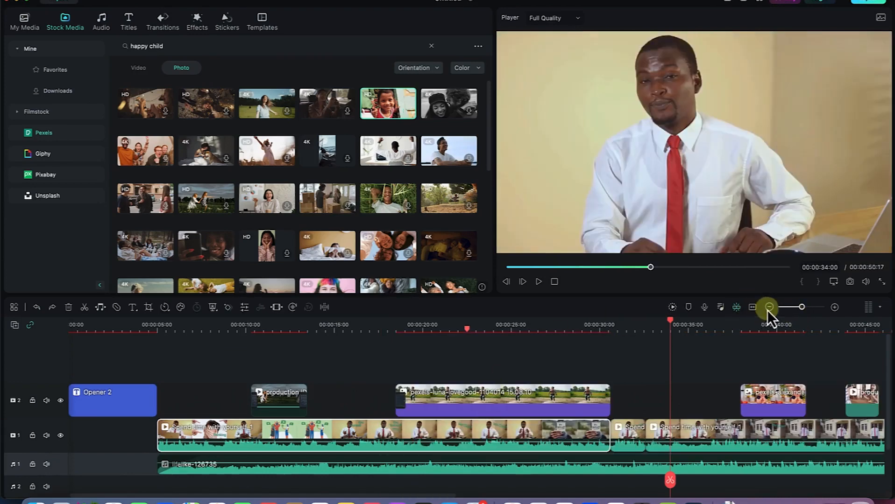
click(752, 307)
drag(621, 327, 857, 366)
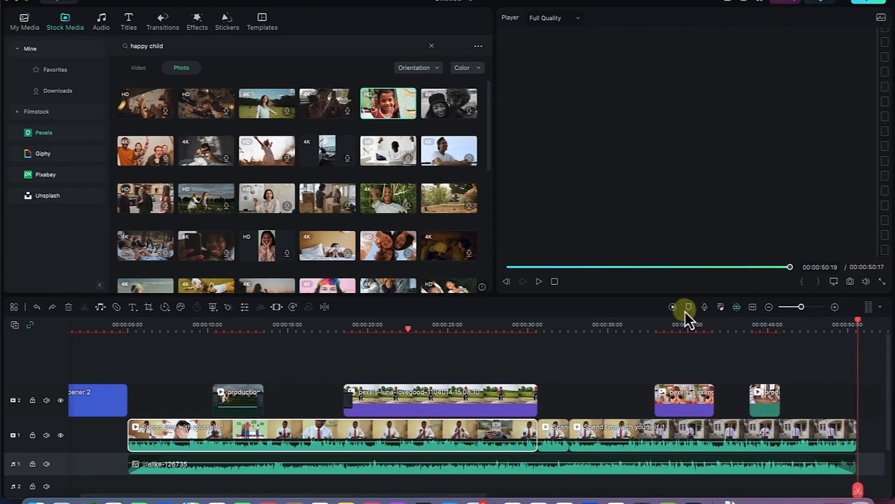
click(409, 111)
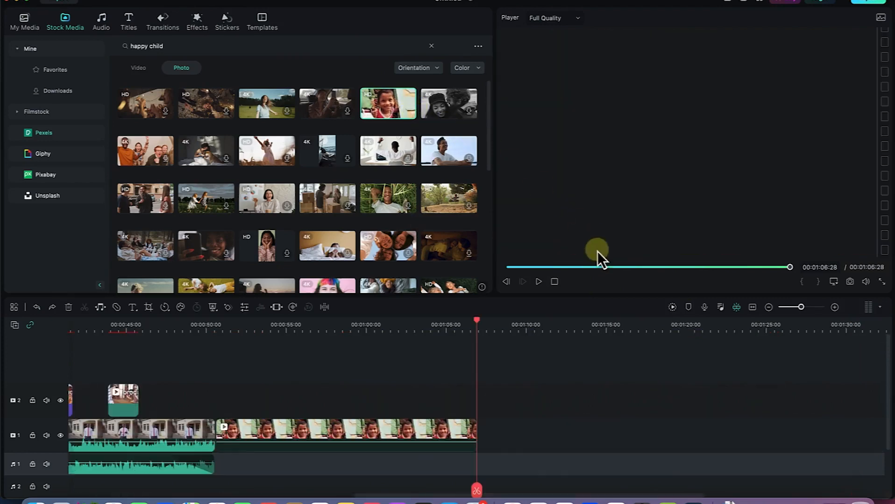
Move the child clip onto the second video track and split it at about 00:00:54 and 00:01:00
drag(339, 430, 287, 392)
drag(477, 324, 274, 368)
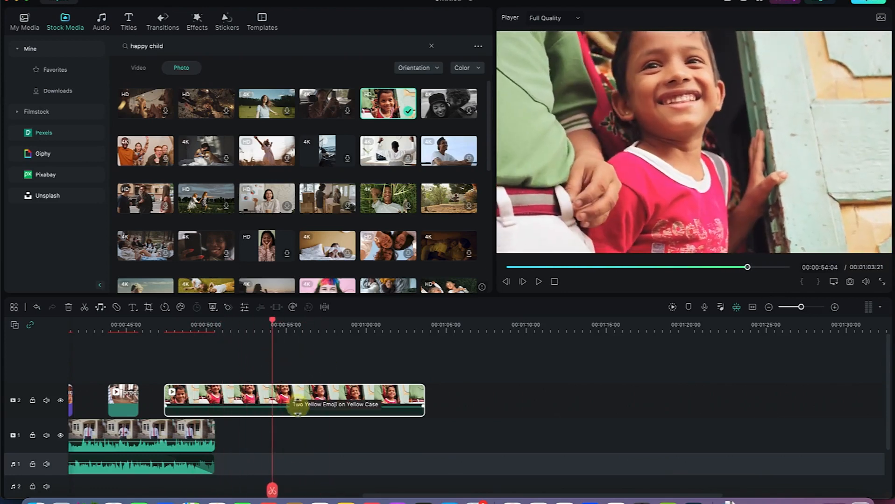
click(286, 396)
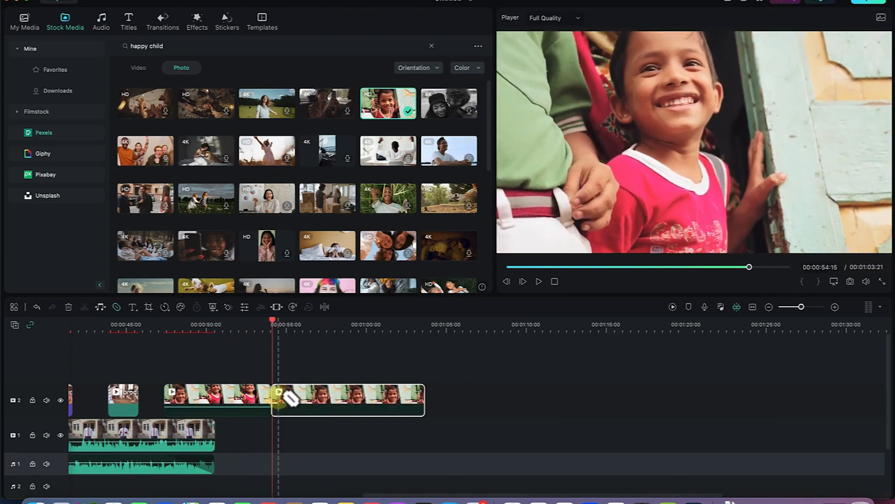
click(366, 396)
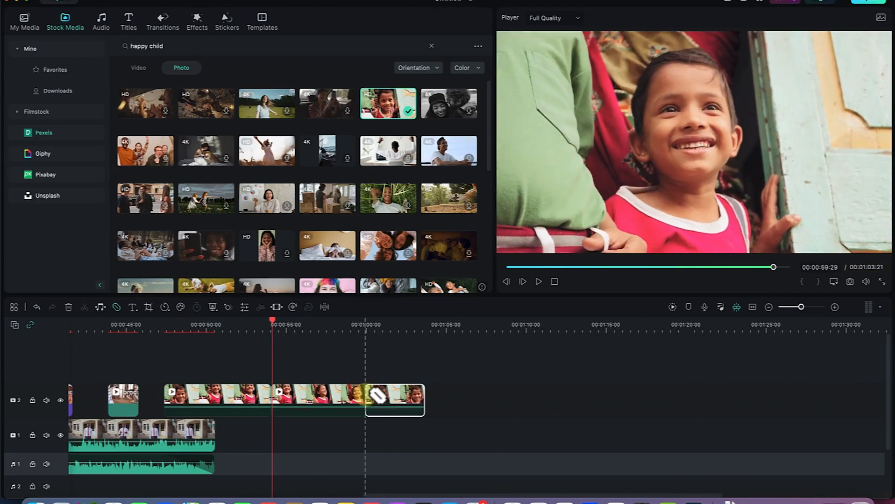
Ripple-delete the first and last pieces of the split child clip, keeping the middle piece
click(232, 404)
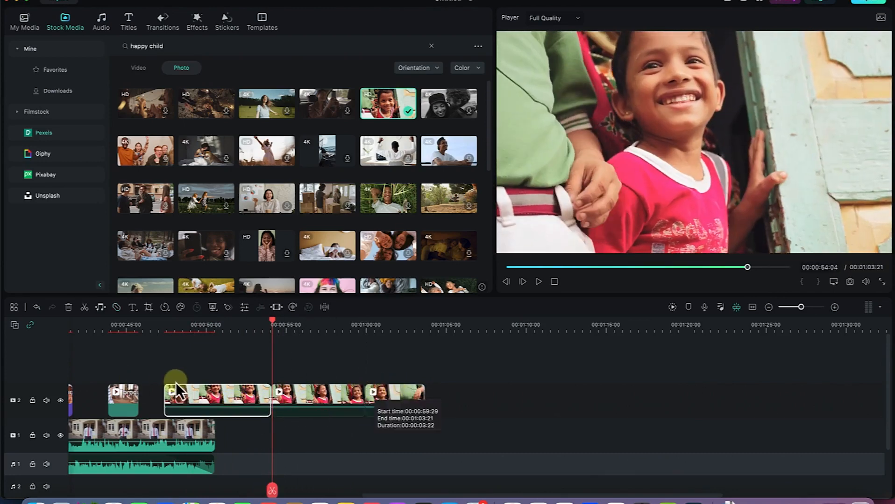
key(Delete)
click(293, 391)
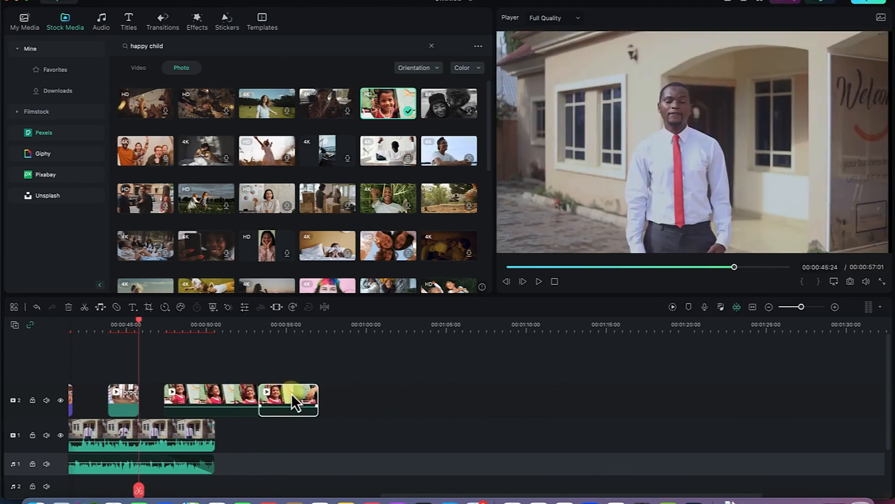
key(Delete)
Move the remaining child clip to a new third video track, starting where the long clip on track 2 ends
click(239, 394)
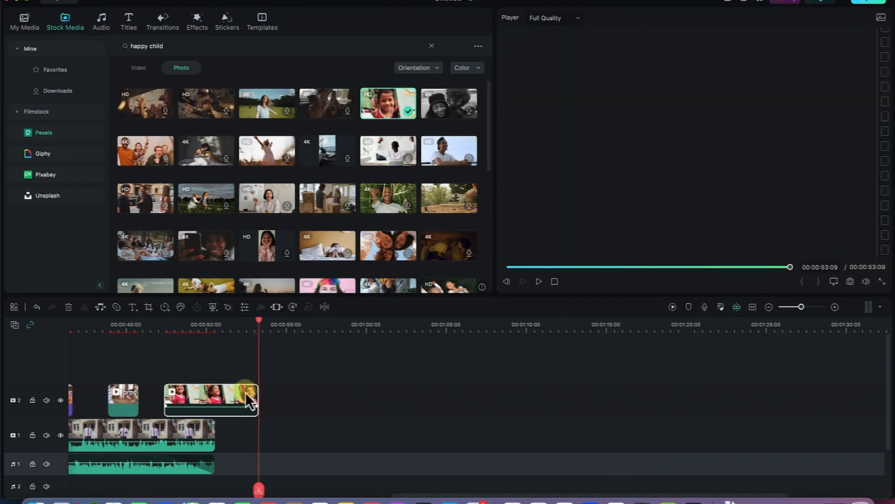
click(753, 309)
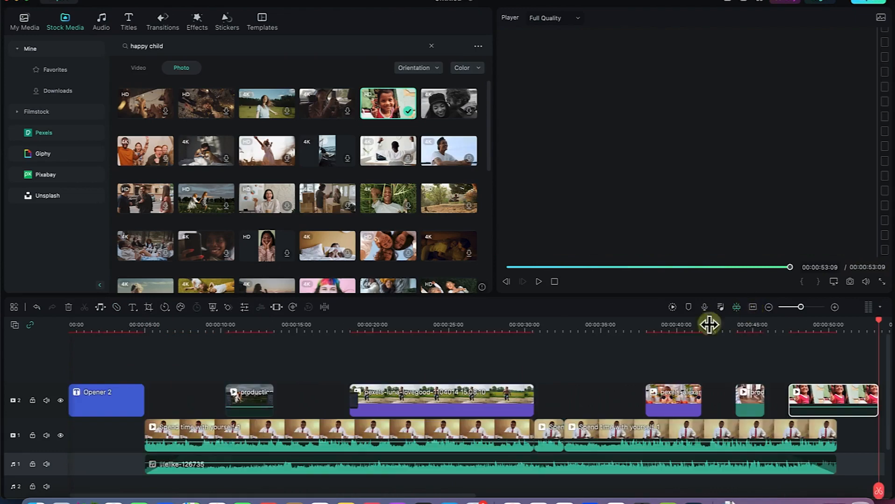
drag(836, 400, 557, 377)
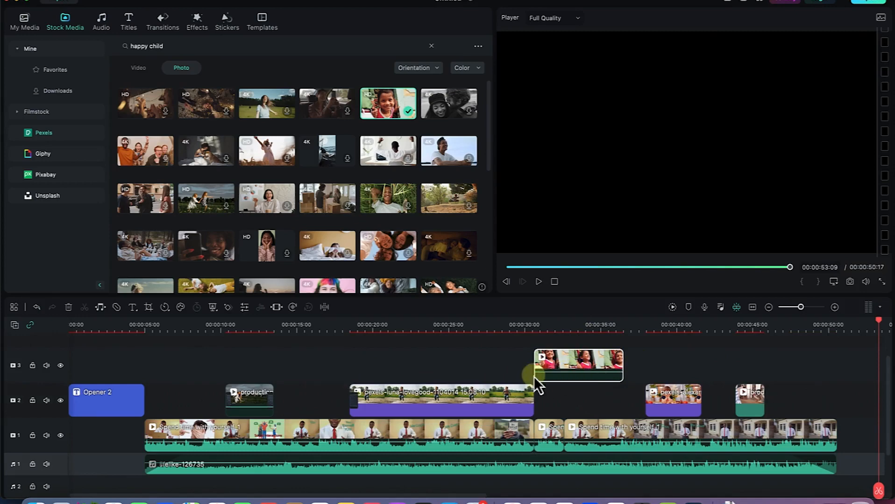
Play back the timeline from about 00:00:30 to review the placed child clip
click(528, 336)
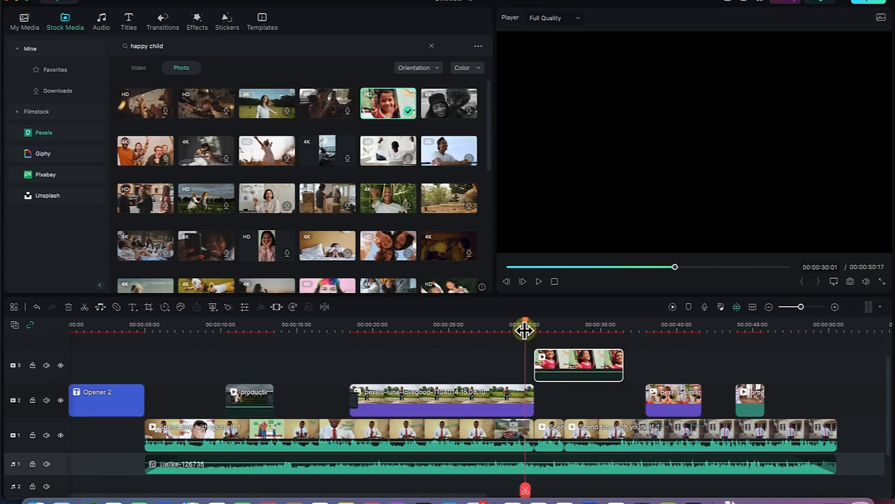
key(space)
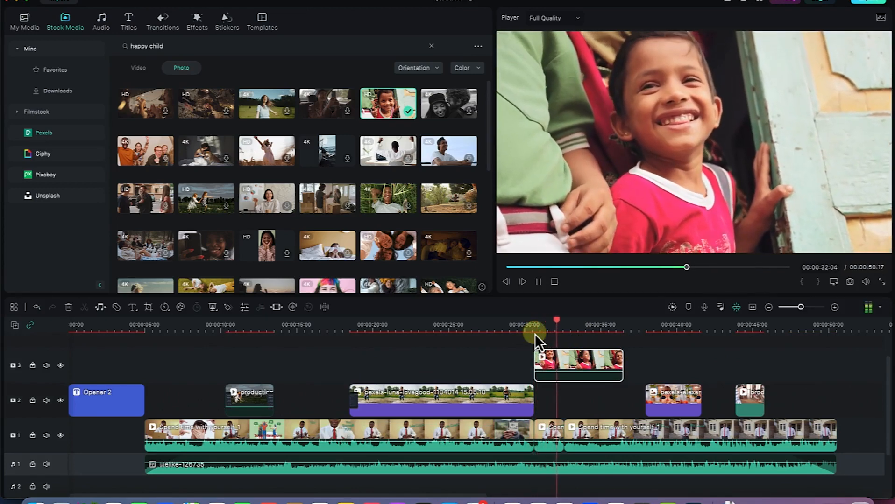
key(space)
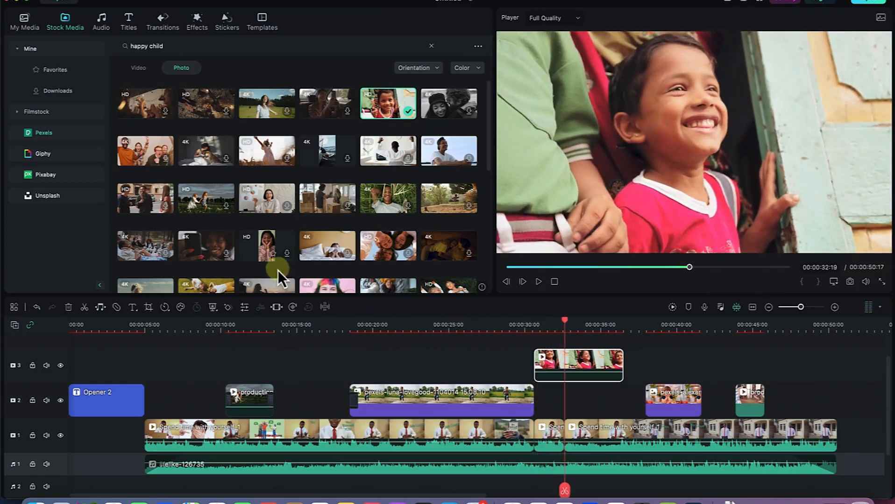
Browse the default filters in the effects library and preview the Sage filter
drag(368, 294, 173, 239)
click(195, 23)
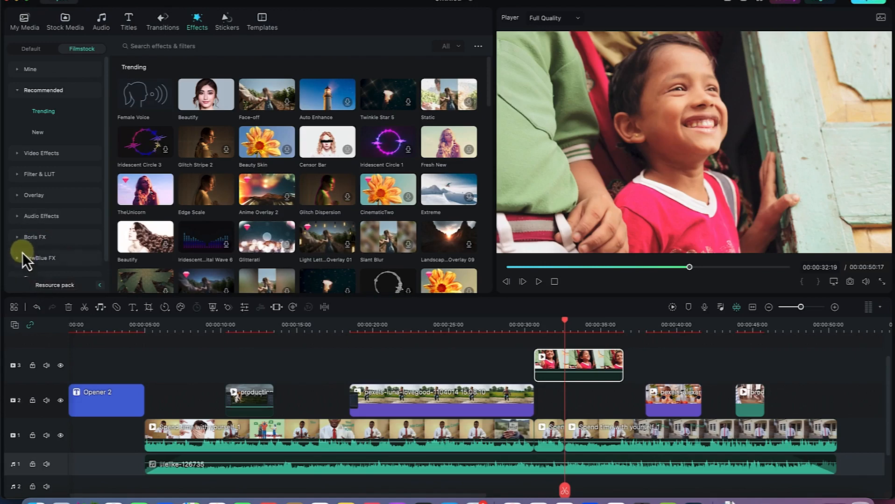
scroll(69, 221, down, 1)
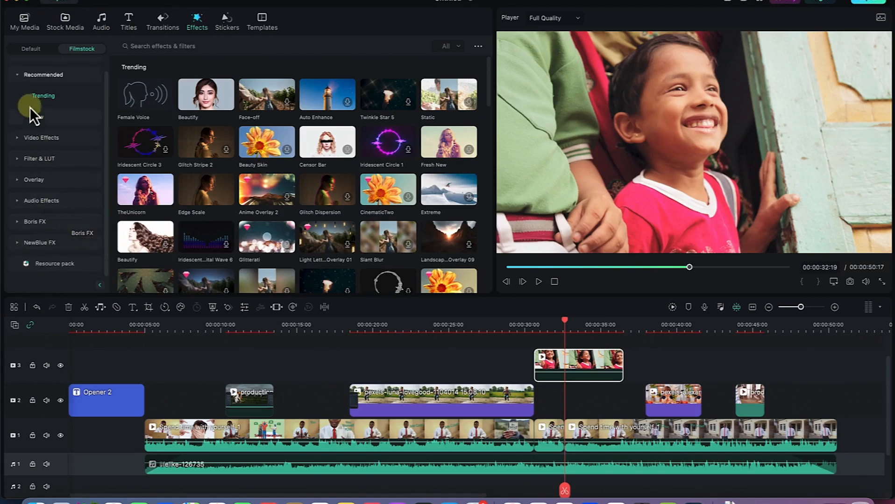
click(35, 51)
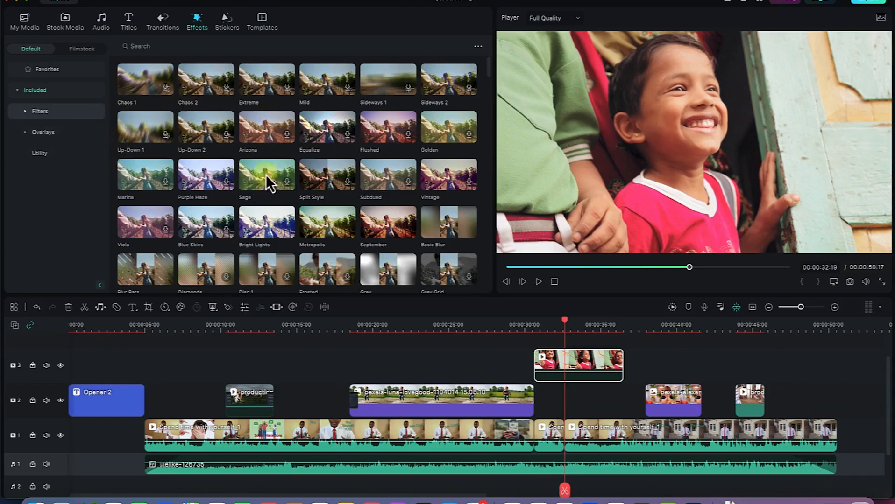
scroll(322, 184, down, 2)
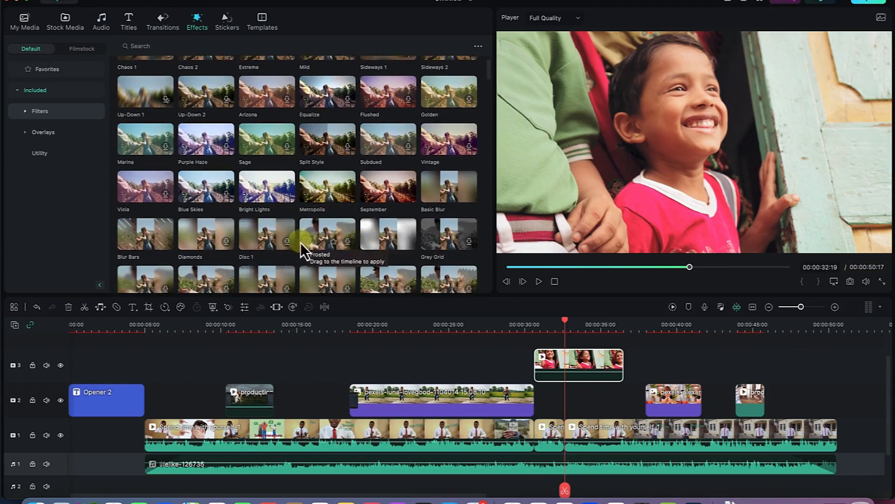
drag(266, 241, 593, 368)
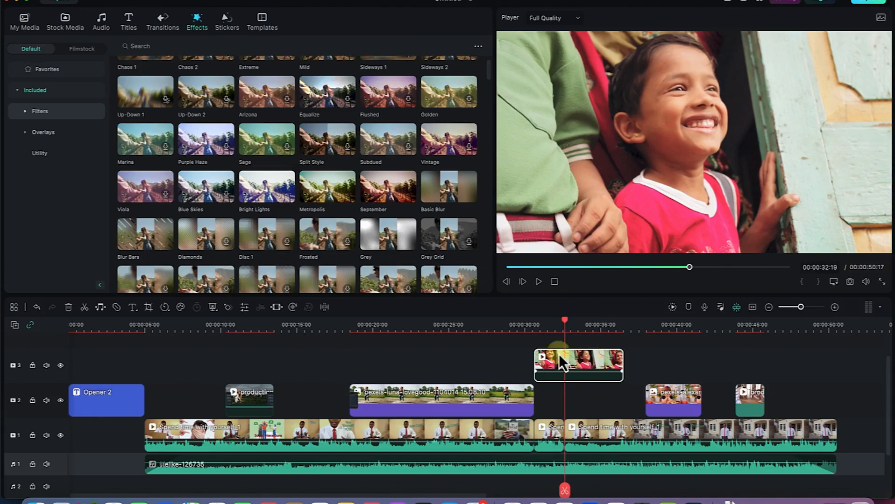
click(288, 148)
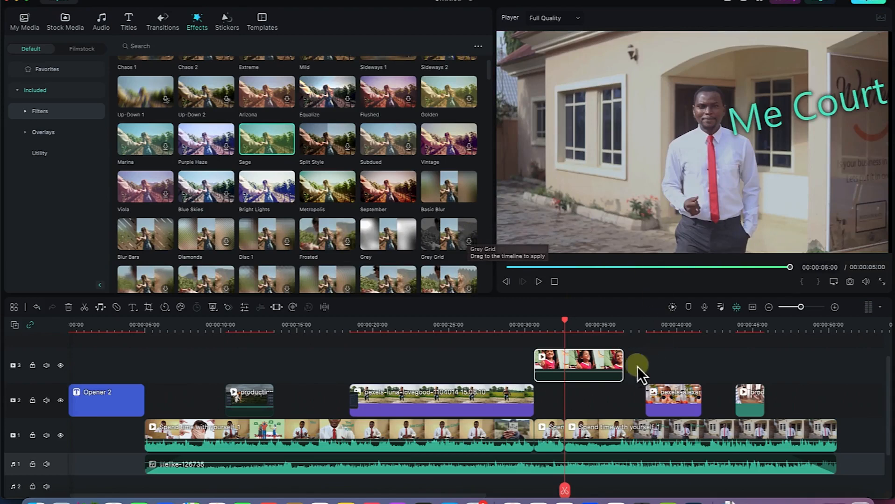
Look through the trending and default stickers, including the hand-drawn, badge and tutorial elements
click(231, 25)
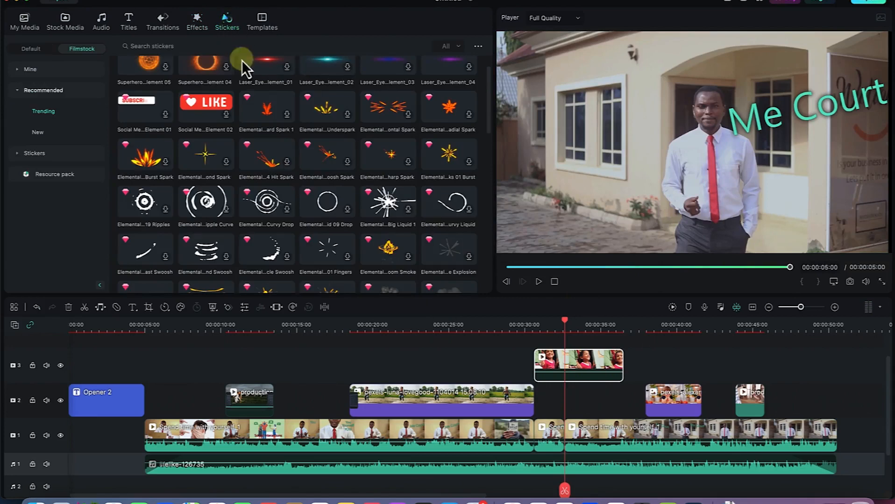
scroll(224, 179, up, 2)
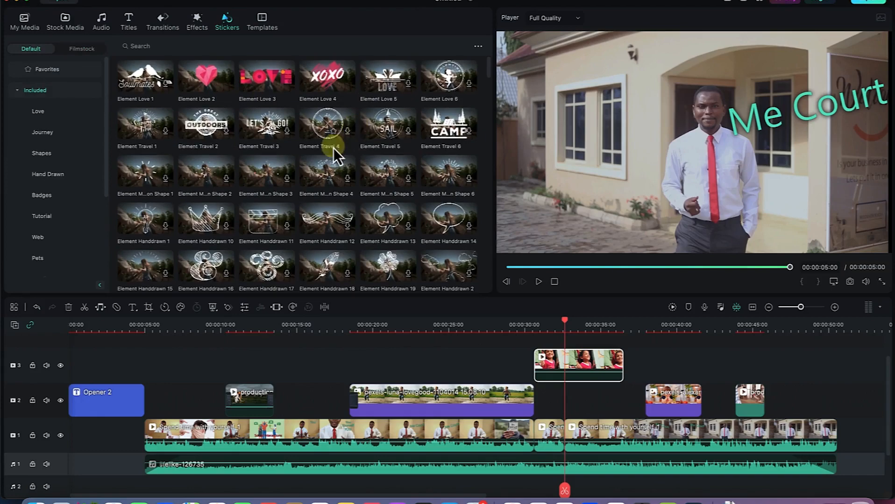
scroll(315, 159, down, 4)
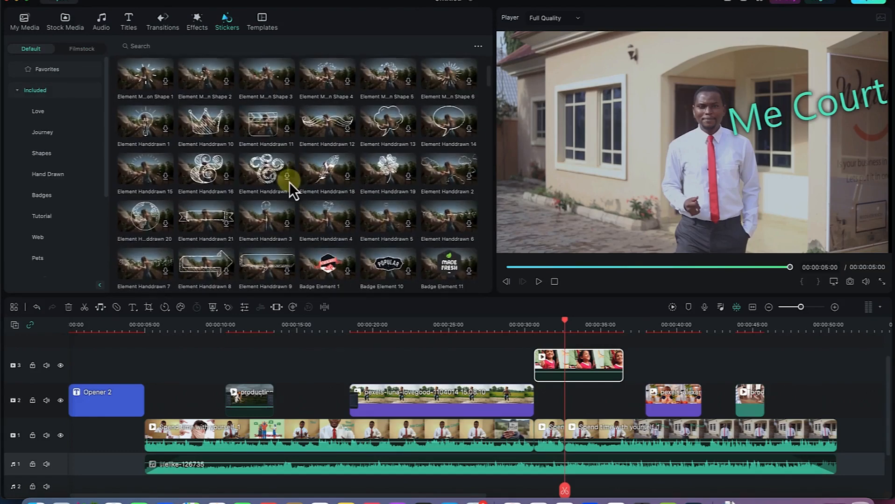
scroll(289, 182, down, 1)
scroll(276, 206, down, 3)
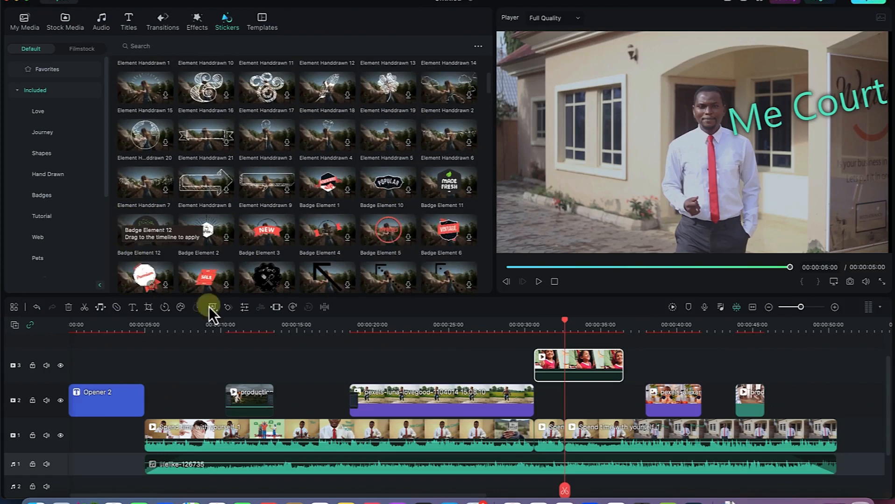
scroll(258, 285, down, 3)
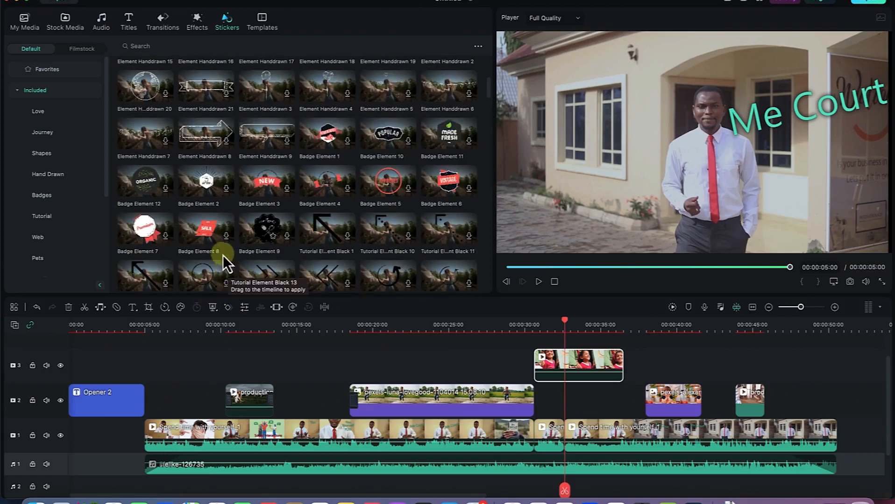
Add the Badge Element 8 sticker to video track 2 after the last clip, near 00:00:47, and check how it looks over the video
click(225, 238)
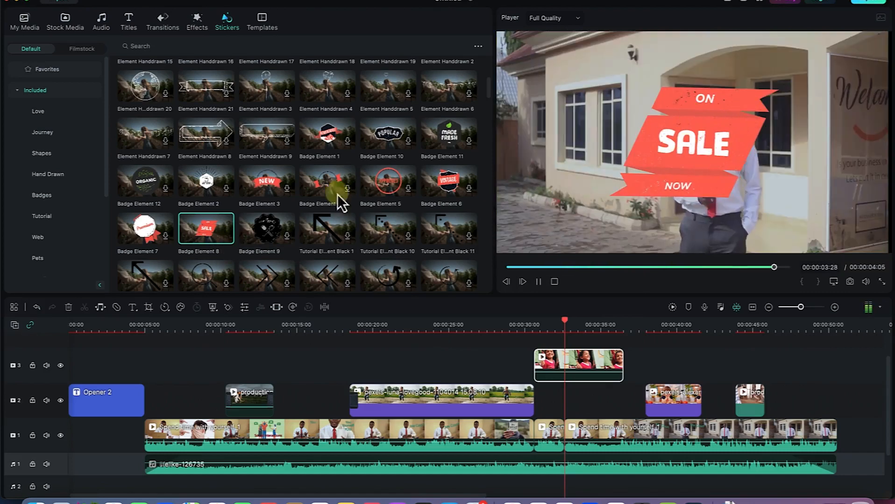
drag(210, 228, 807, 379)
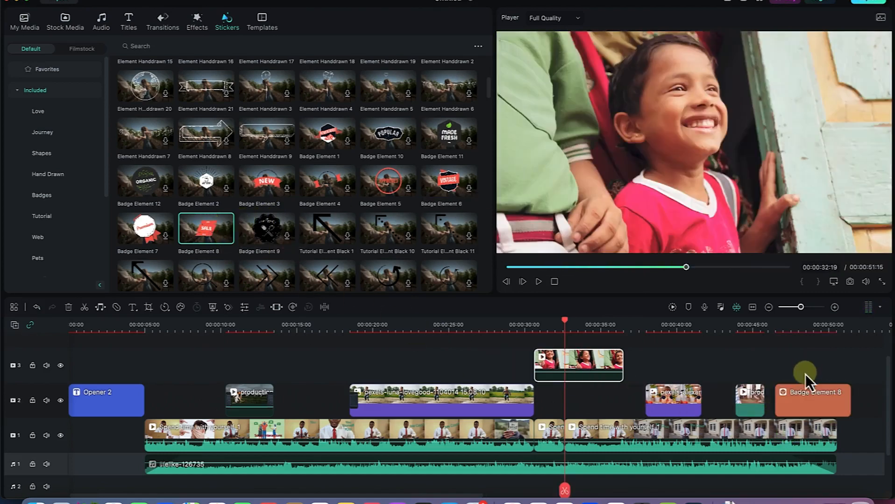
click(803, 327)
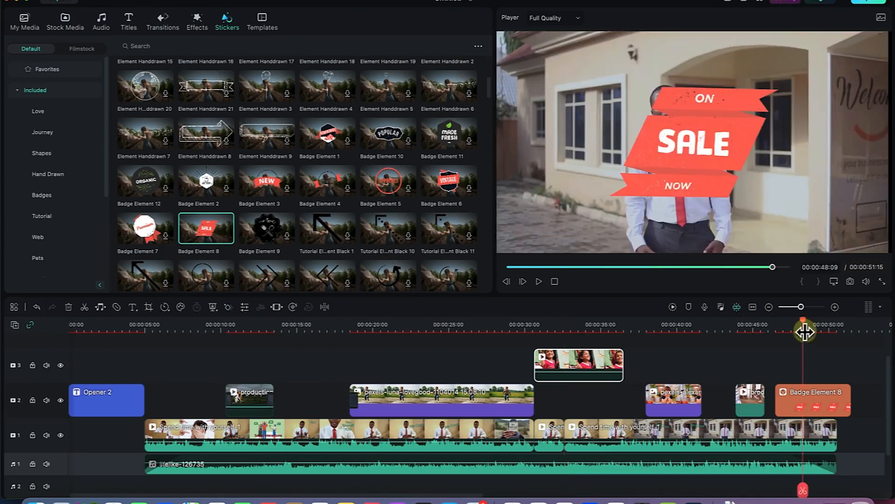
click(706, 187)
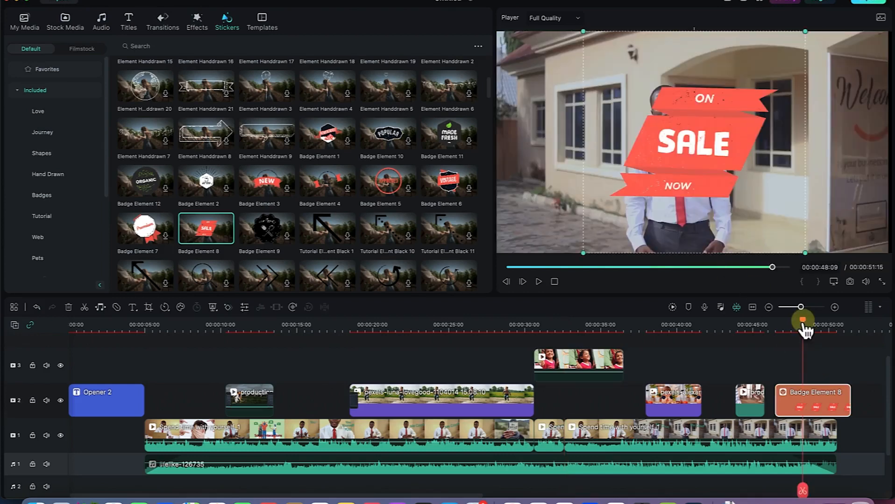
mouse_move(796, 328)
mouse_down()
mouse_move(773, 326)
mouse_move(824, 346)
mouse_move(809, 336)
mouse_up()
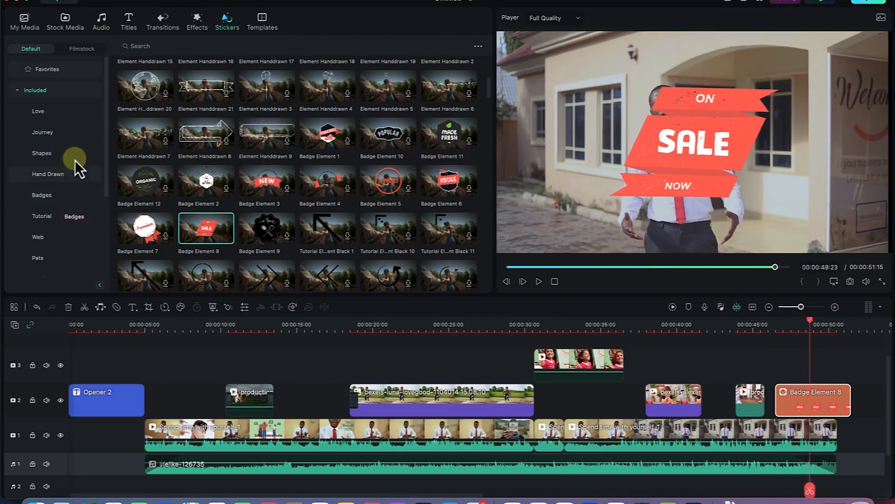
Look through the included sticker categories, from Love, Journey, Shapes and Hand Drawn to Tutorial, Web, Pets, Game and Social Media
click(65, 112)
click(62, 135)
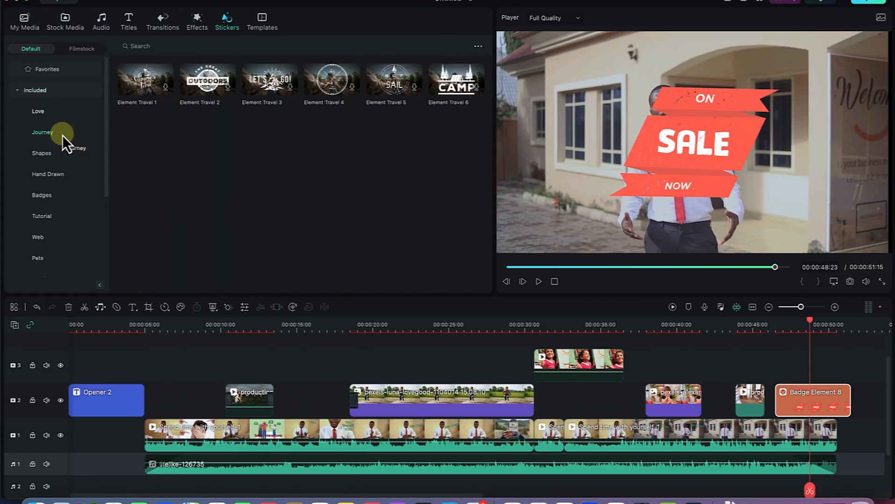
click(60, 156)
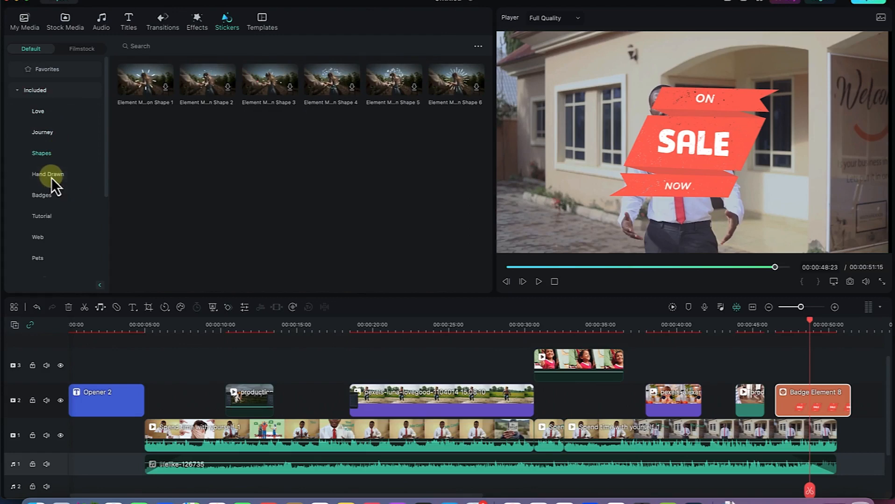
click(51, 177)
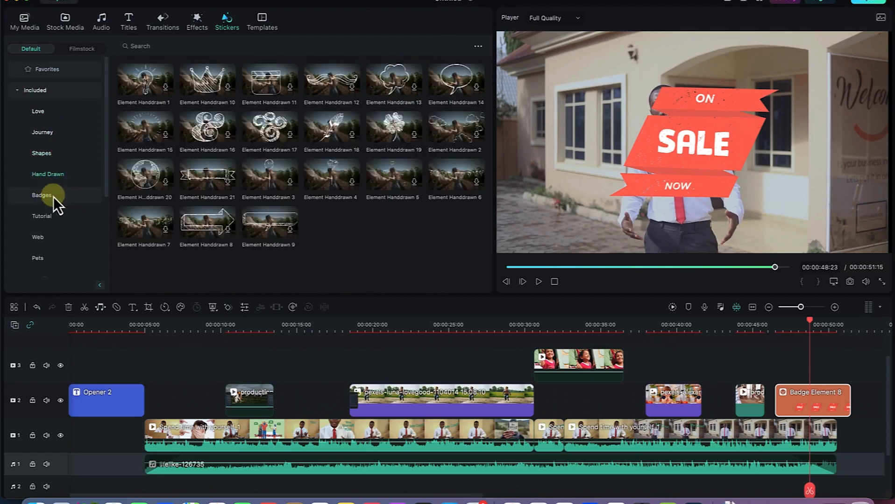
click(45, 220)
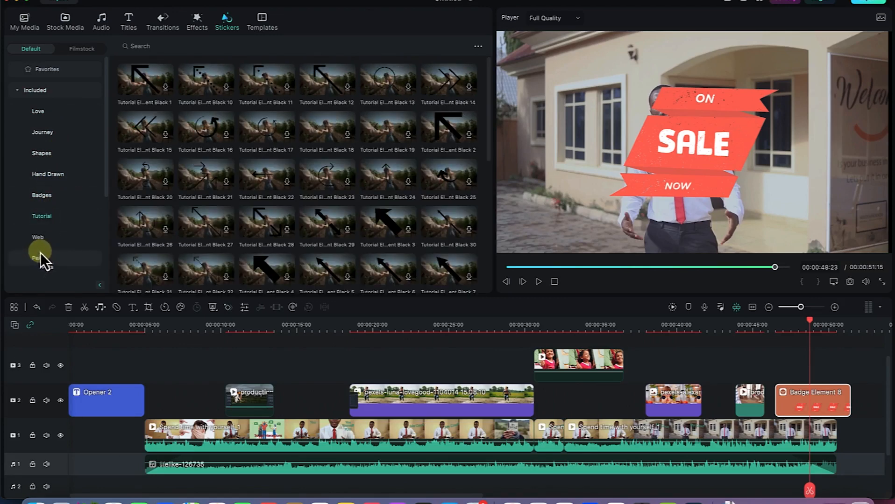
click(42, 245)
click(49, 259)
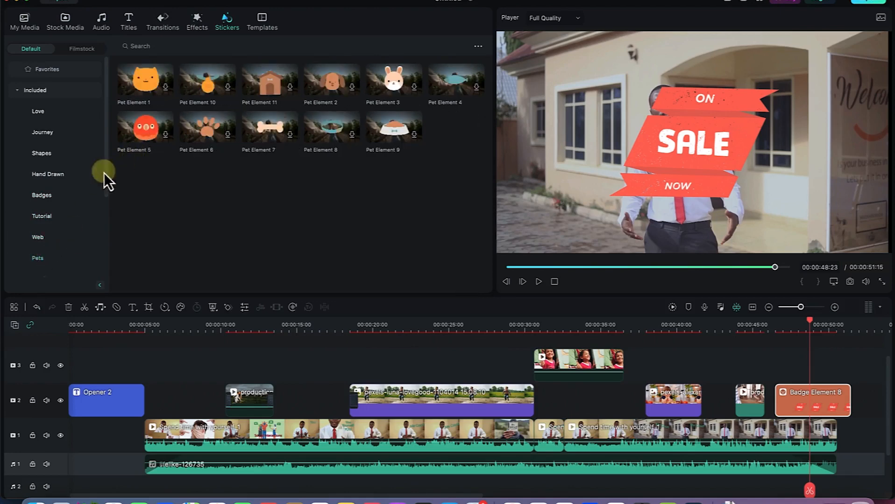
drag(105, 167, 98, 252)
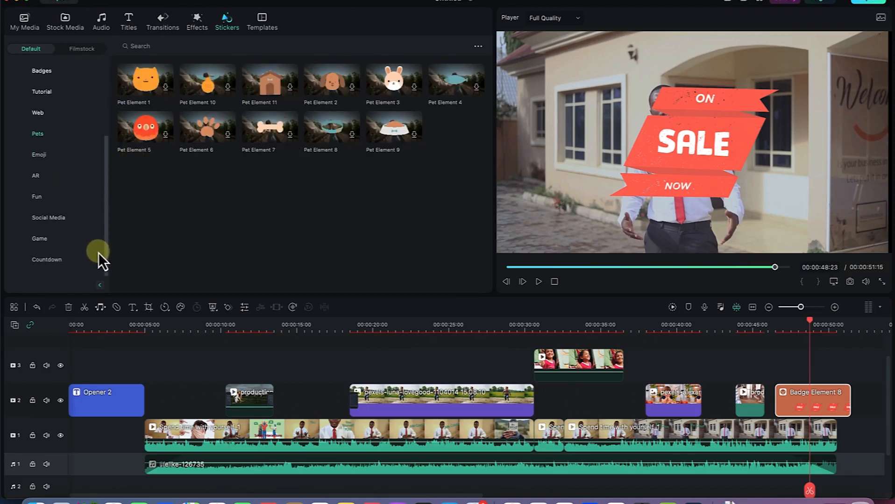
click(69, 240)
click(70, 216)
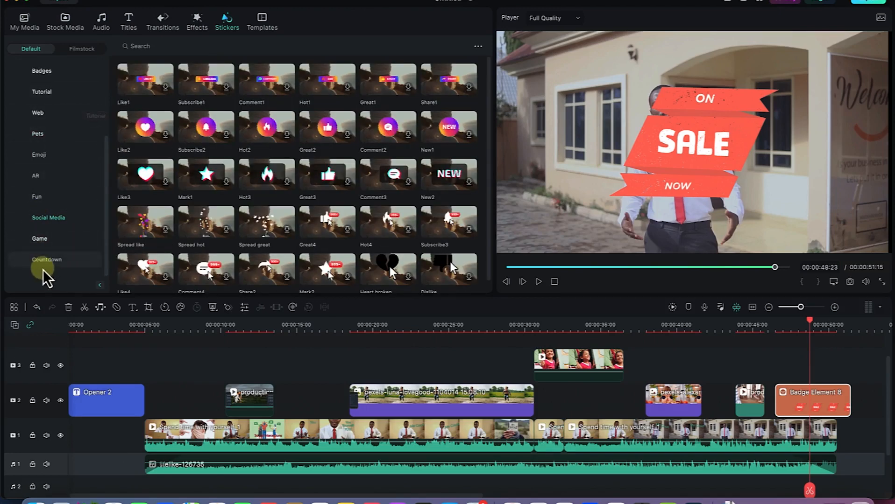
scroll(290, 183, down, 1)
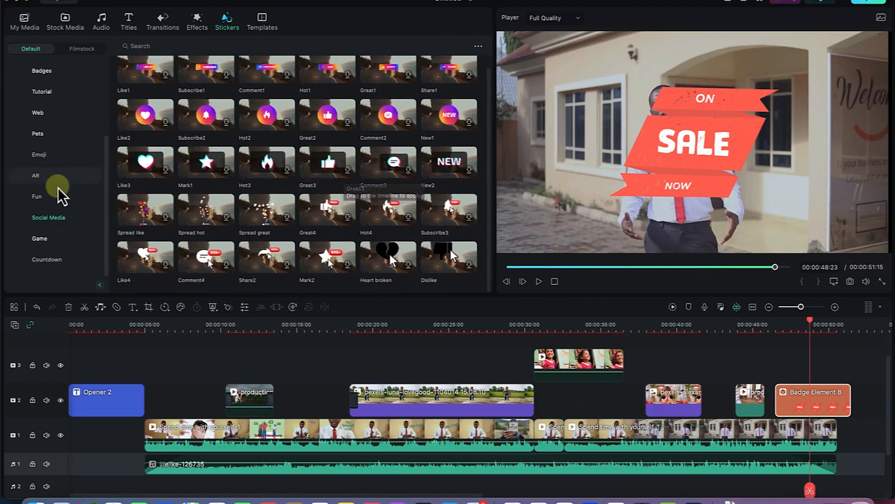
scroll(120, 131, up, 1)
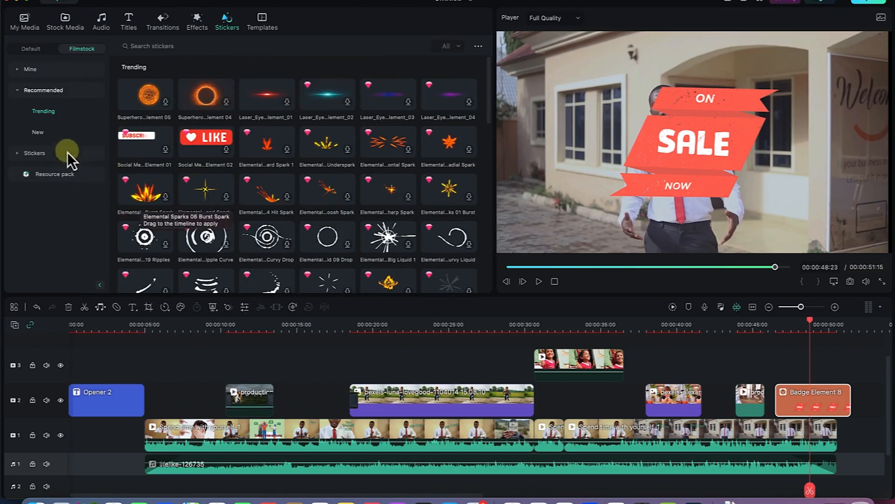
Browse the new recommended Filmstock stickers down to the Sweet Gift elements
click(52, 133)
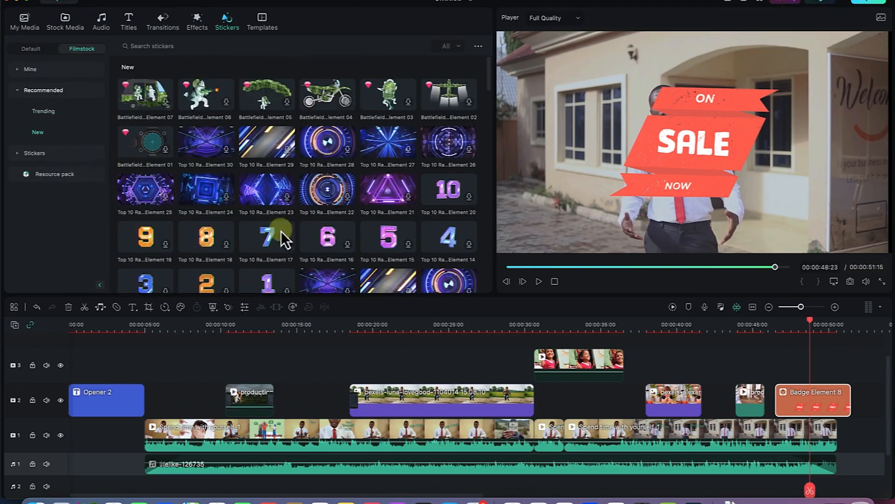
scroll(285, 215, down, 4)
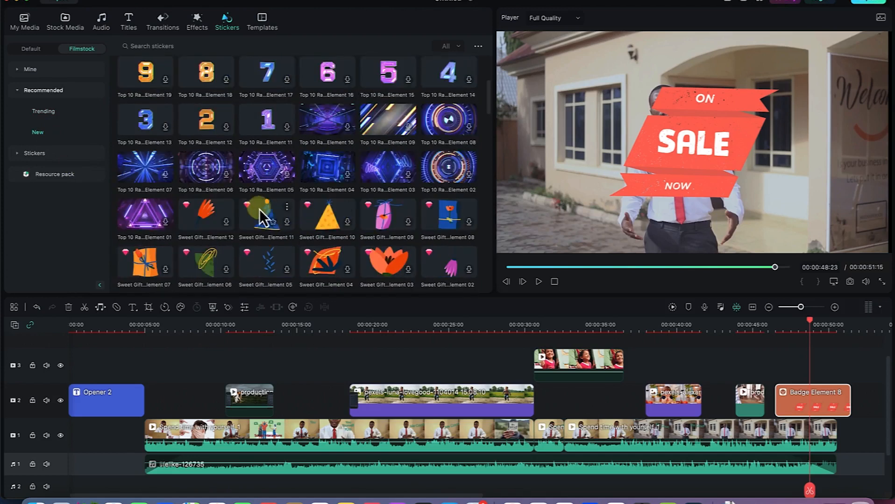
scroll(247, 209, down, 1)
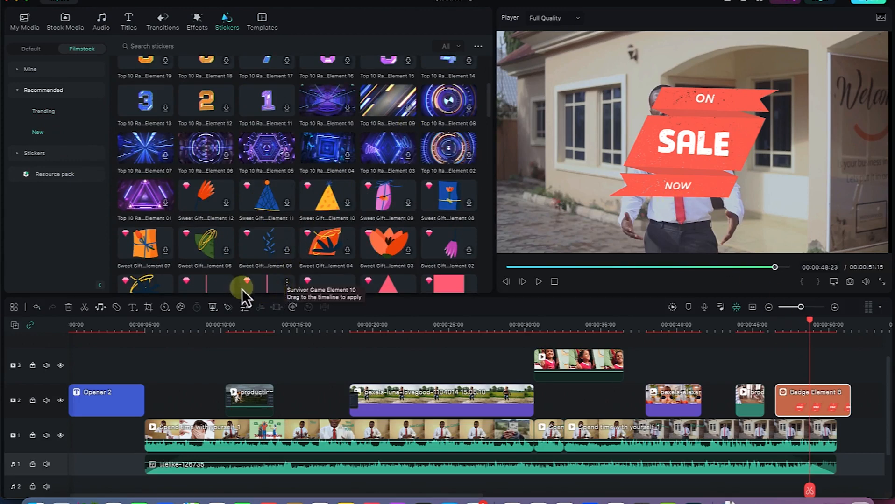
Browse the Social Media templates and move the playhead back to 00:00:15:20 on the timeline
click(268, 28)
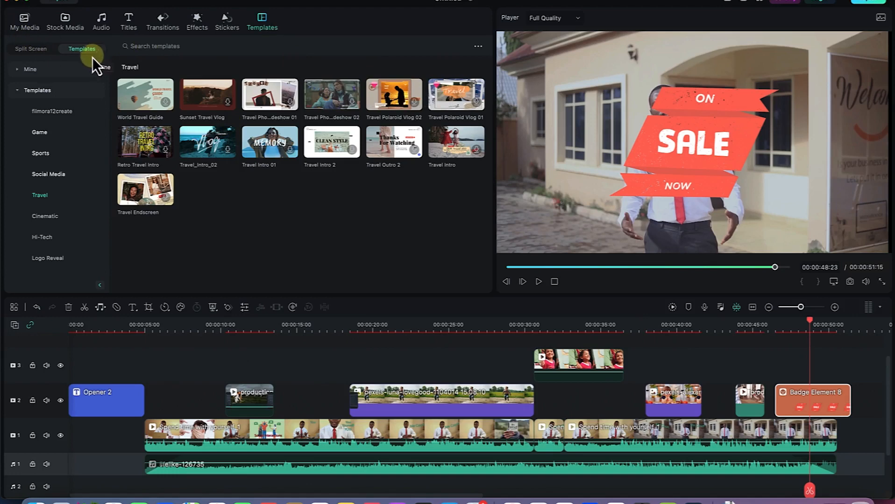
click(49, 148)
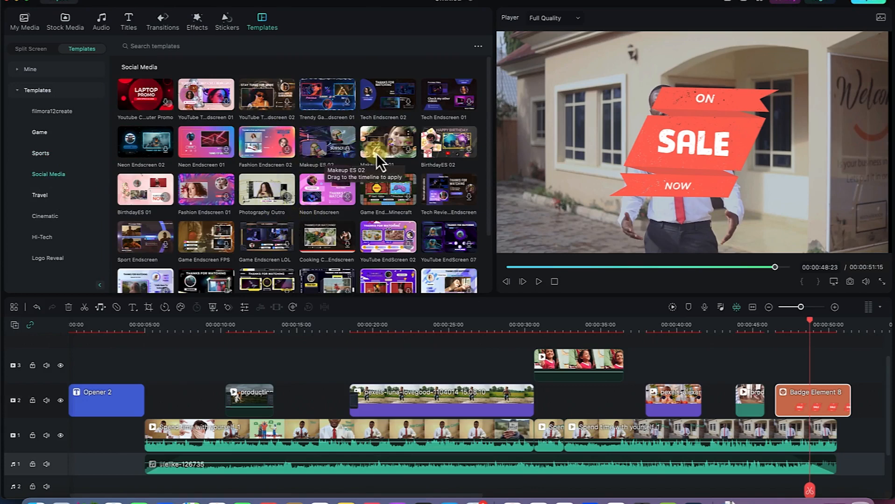
click(769, 446)
drag(816, 332, 308, 319)
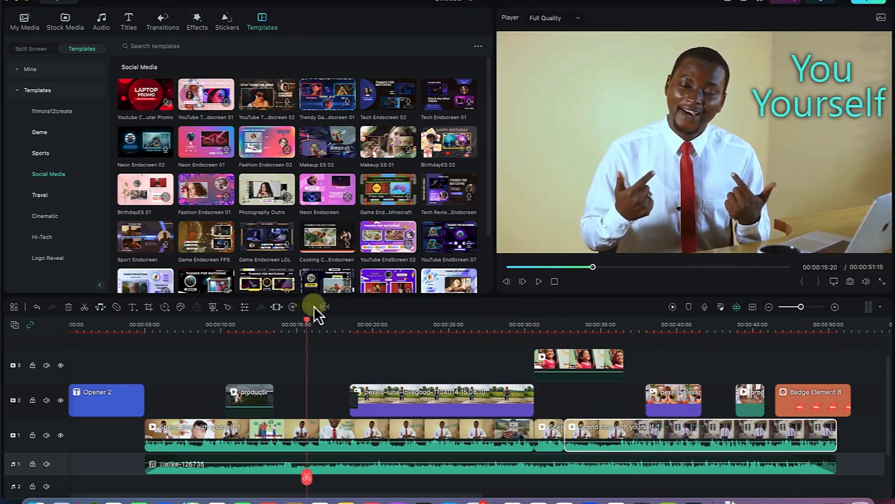
scroll(172, 173, down, 2)
scroll(171, 174, down, 1)
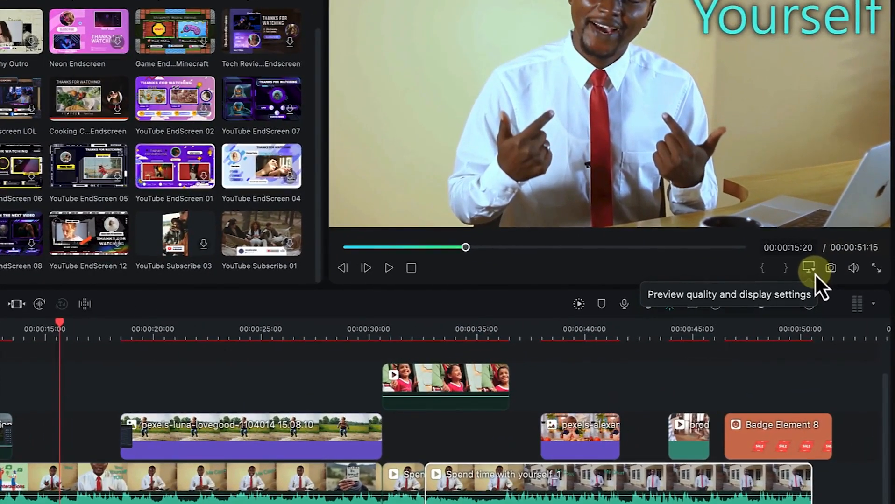
Examine the preview's display settings, zoom levels, snapshot and volume controls, and view the video in full screen before returning to the editor
click(814, 274)
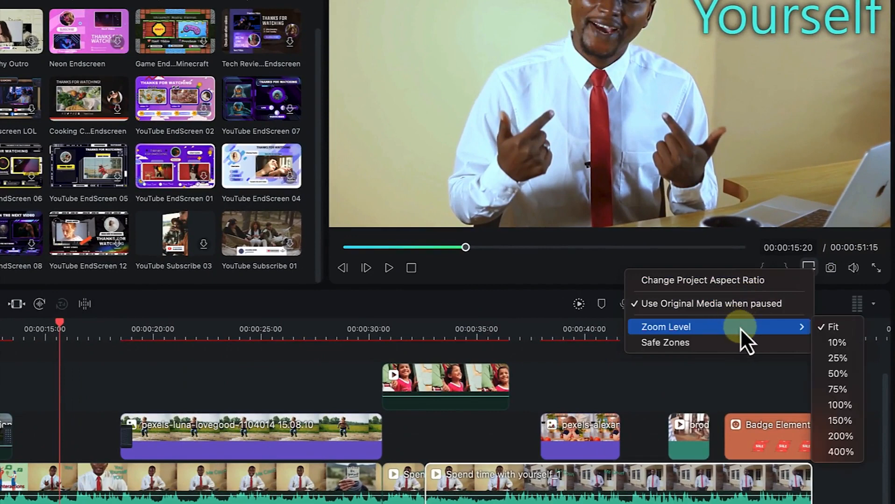
mouse_move(747, 329)
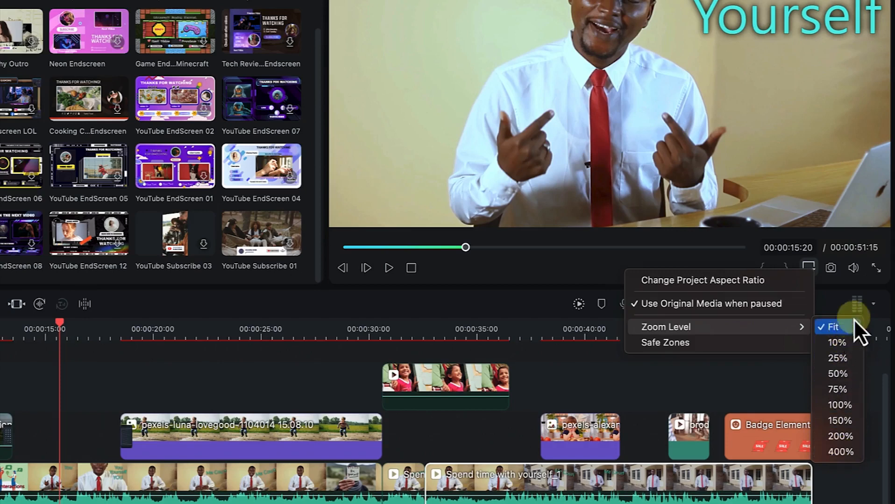
click(836, 271)
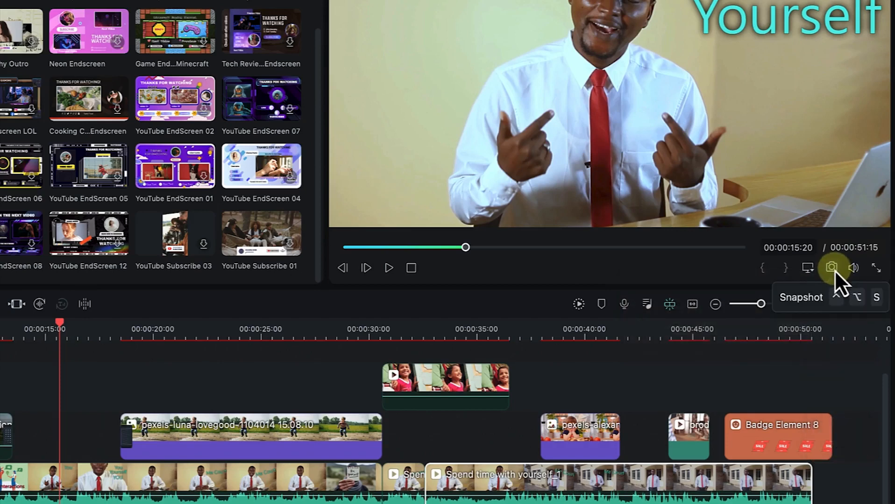
click(858, 267)
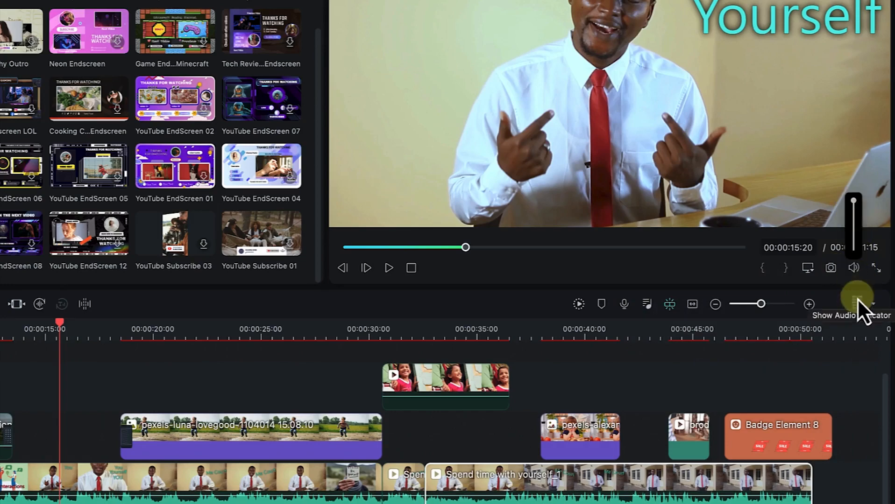
click(878, 271)
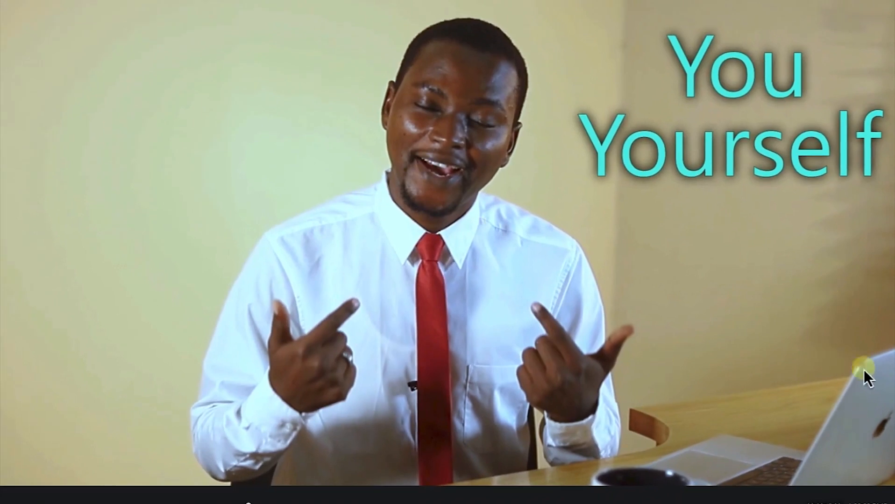
key(Escape)
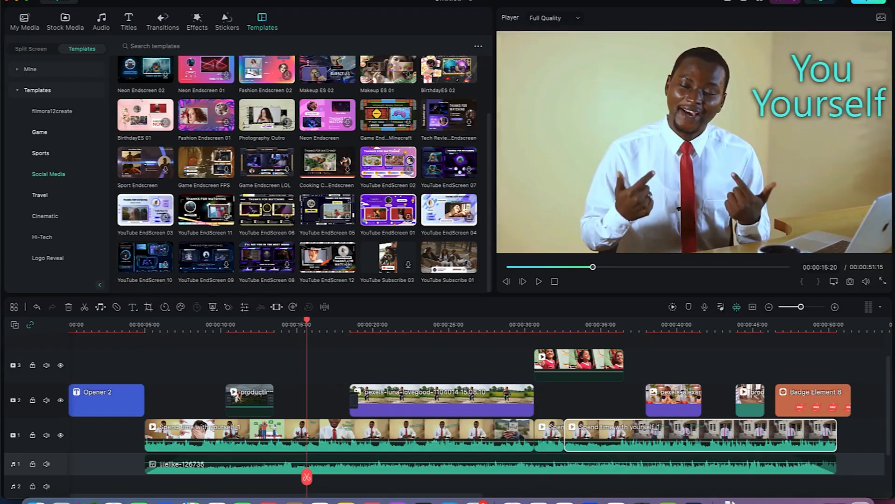